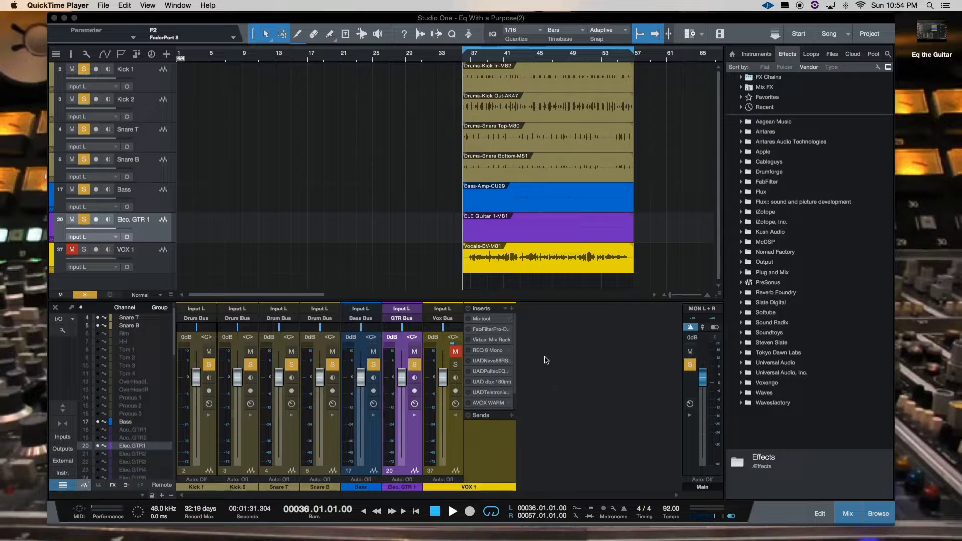
Enable and open the Mixtool insert on the VOX 1 channel, and solo the vocal along with the other tracks.
left_click(469, 321)
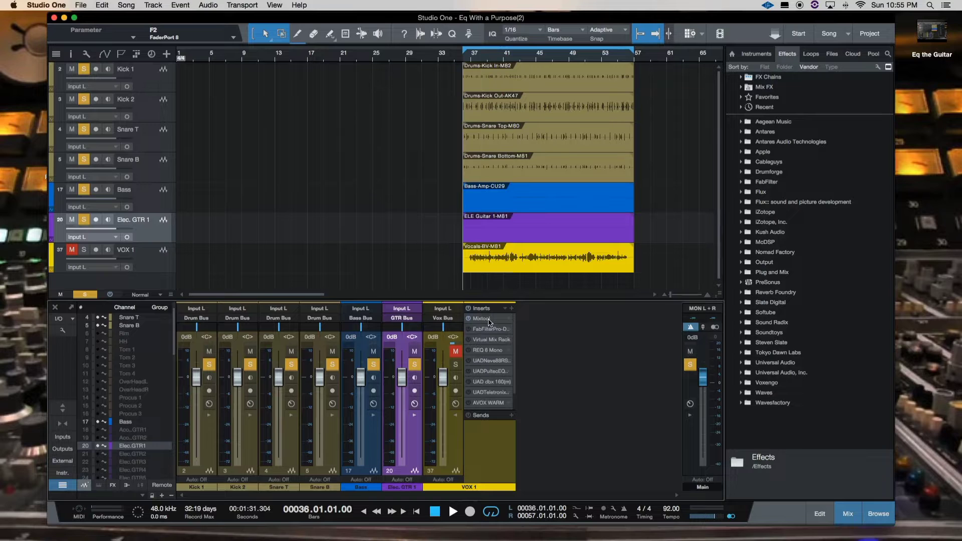
double_click(489, 321)
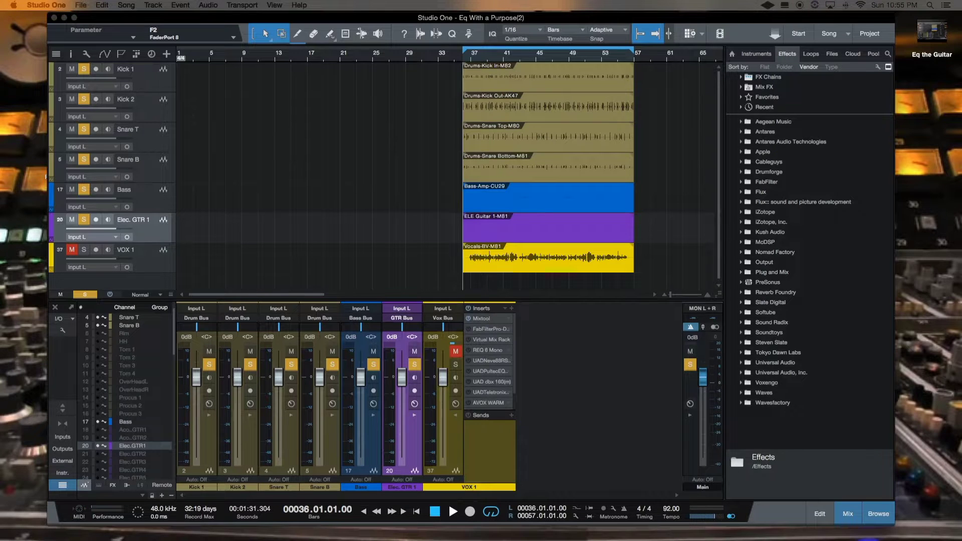
left_click_drag(959, 207, 620, 195)
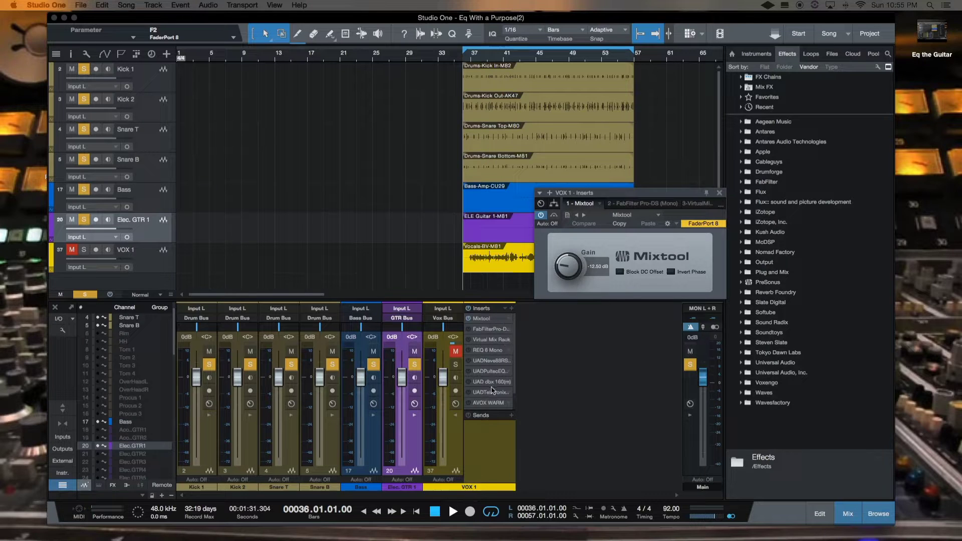
left_click(456, 366)
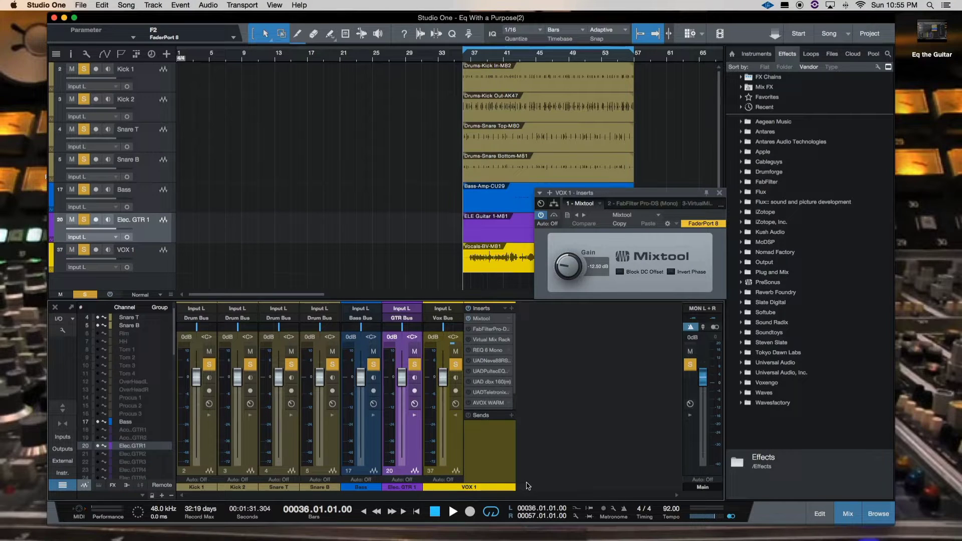
Play the mix, lower VOX 1's Mixtool gain to -13.46 dB, stop playback and close the plug-in window.
left_click(450, 511)
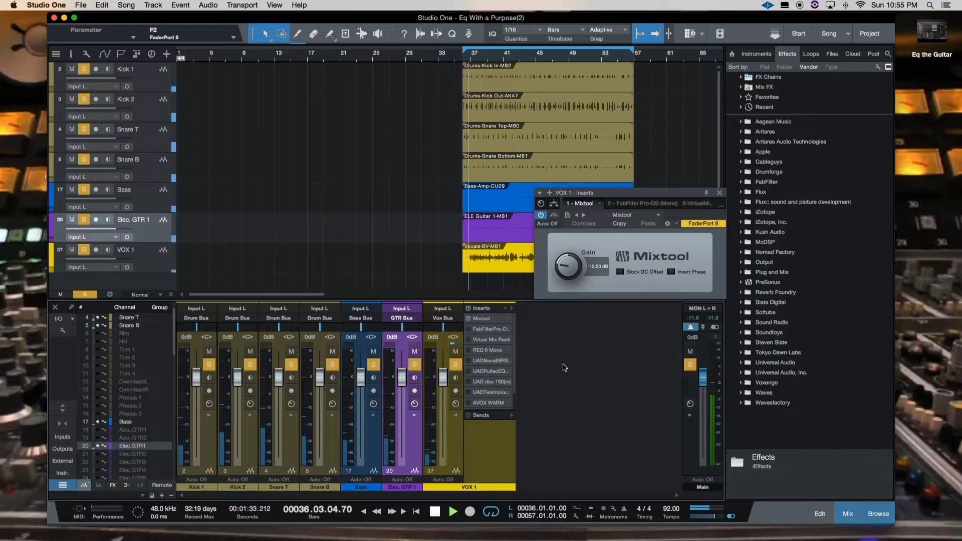
left_click_drag(565, 275, 564, 277)
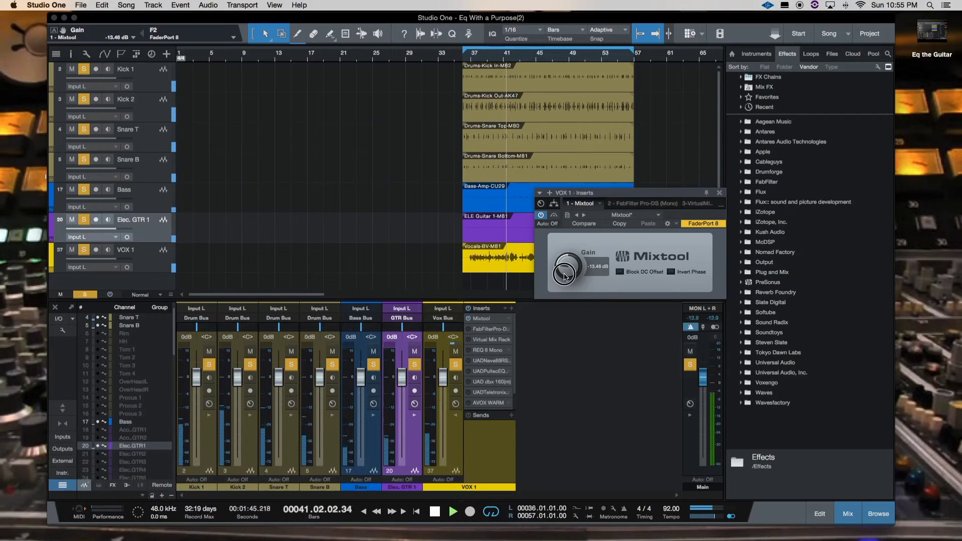
left_click(434, 511)
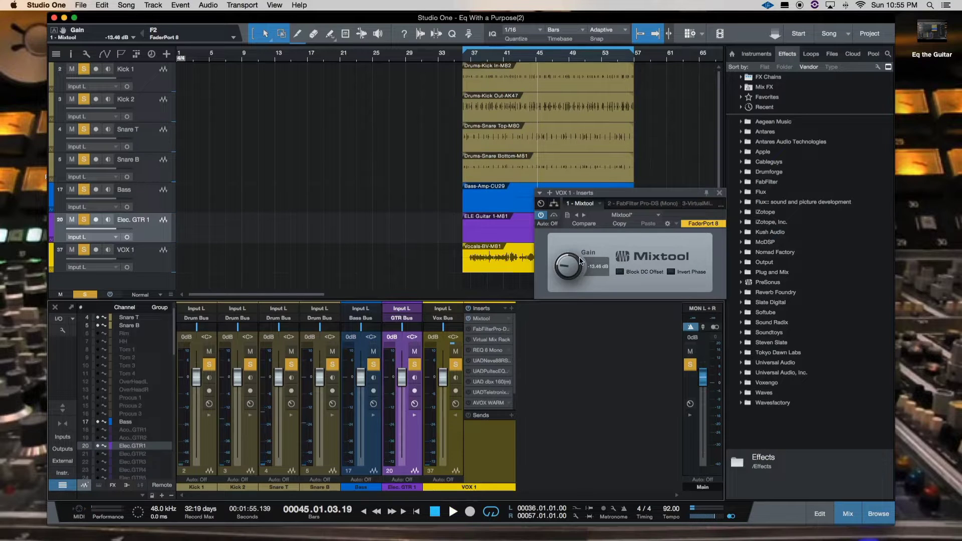
left_click(719, 193)
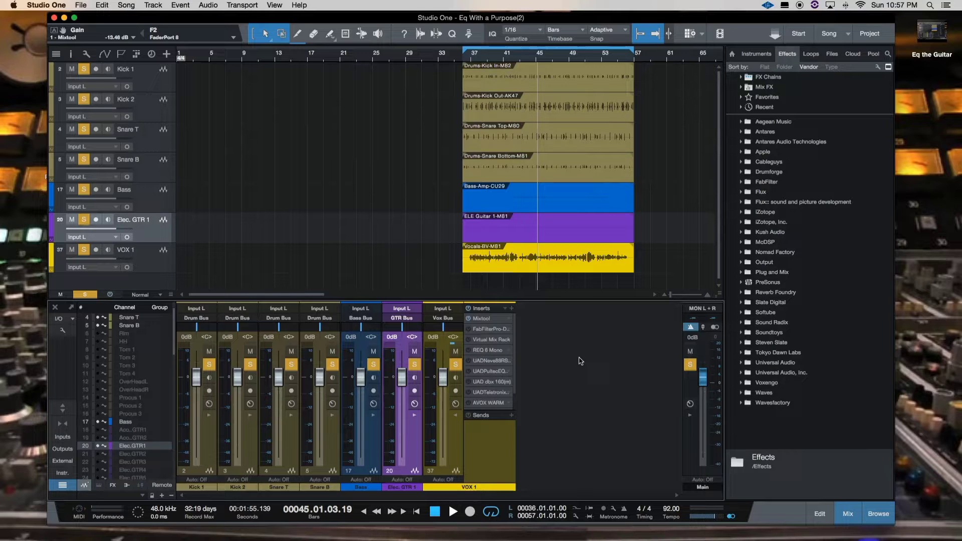
Open and enable the REQ 6 Mono insert on VOX 1, and set its band 1 low-cut frequency to 160 Hz during playback.
left_click(484, 350)
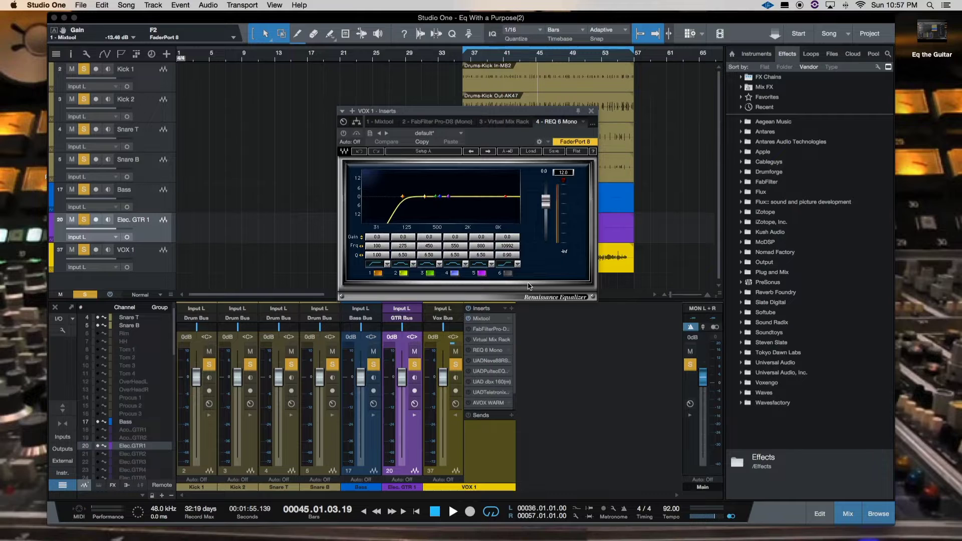
left_click_drag(464, 114, 498, 90)
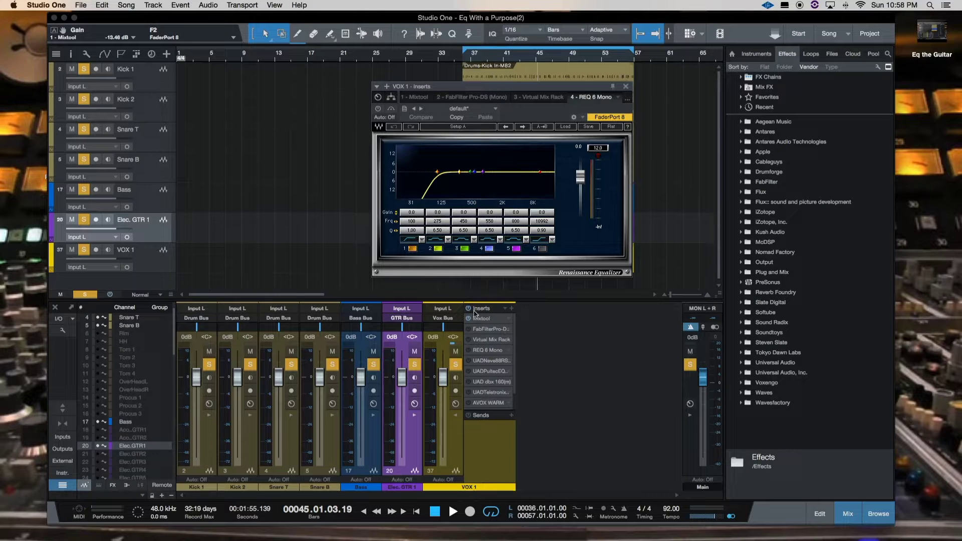
left_click(469, 351)
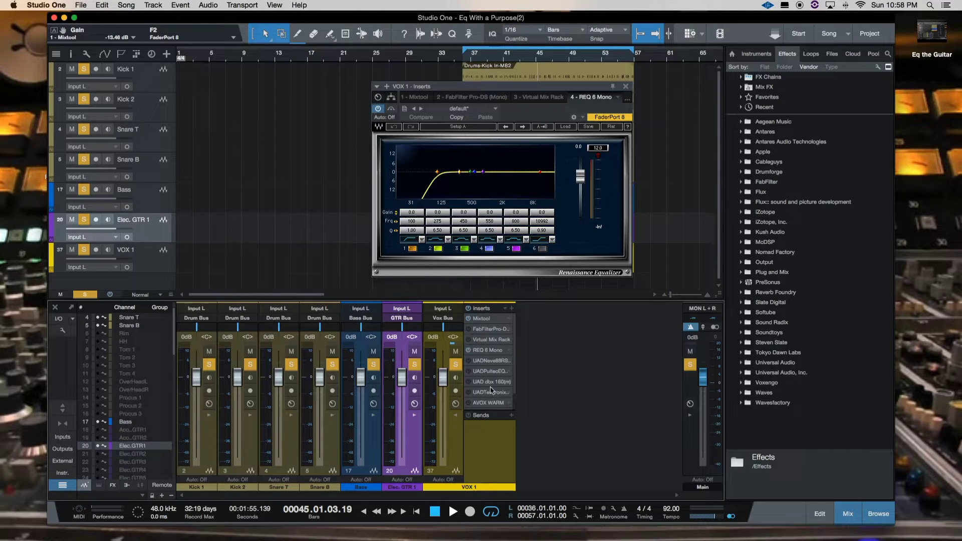
left_click(452, 512)
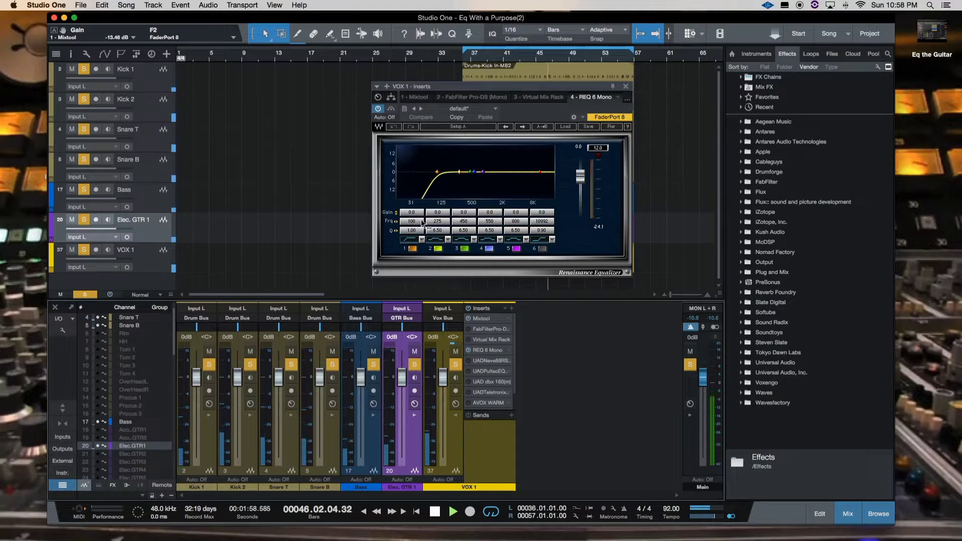
left_click_drag(418, 221, 423, 226)
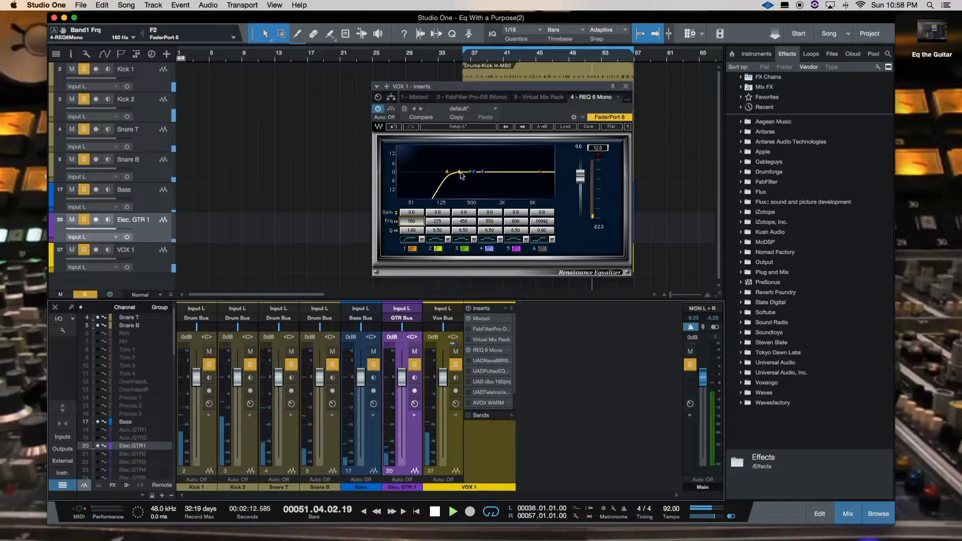
Sweep a boosted band 2 of the REQ 6 to 315 Hz, and cut its gain to about -3.8 dB.
left_click_drag(461, 176, 465, 146)
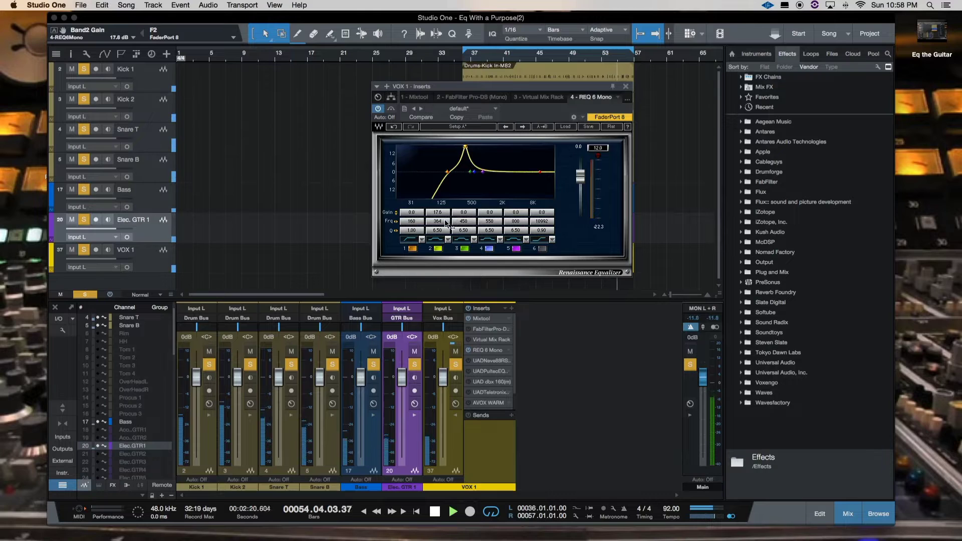
left_click_drag(447, 221, 446, 221)
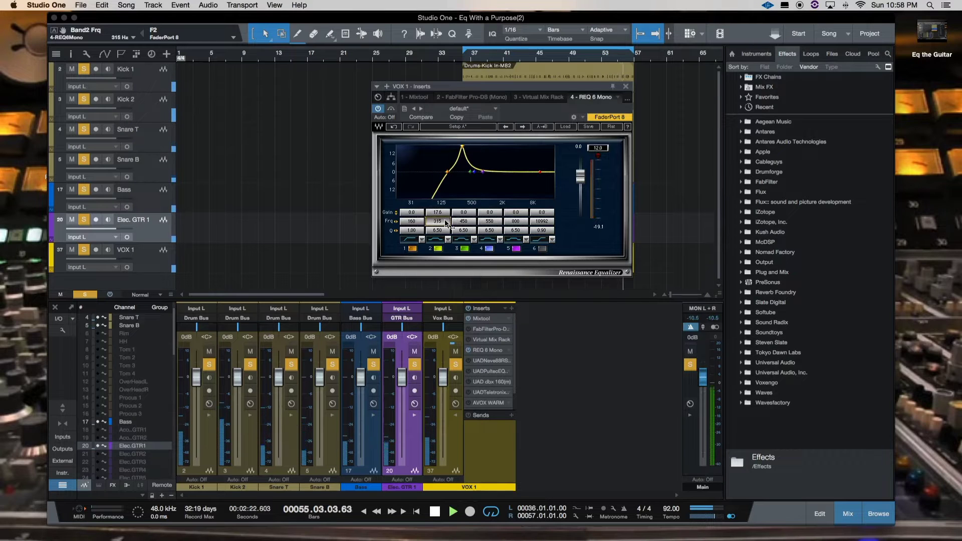
scroll(444, 214, "down", 15)
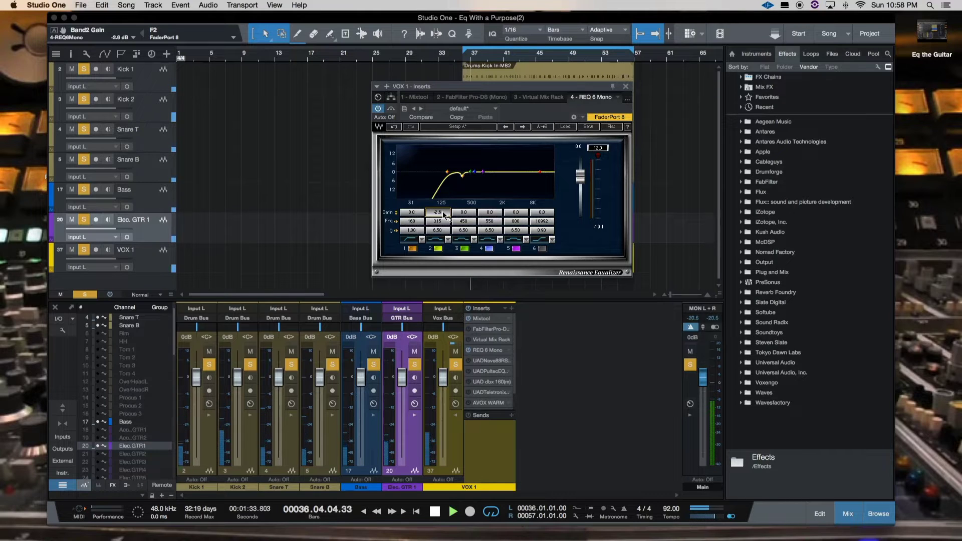
scroll(443, 214, "down", 2)
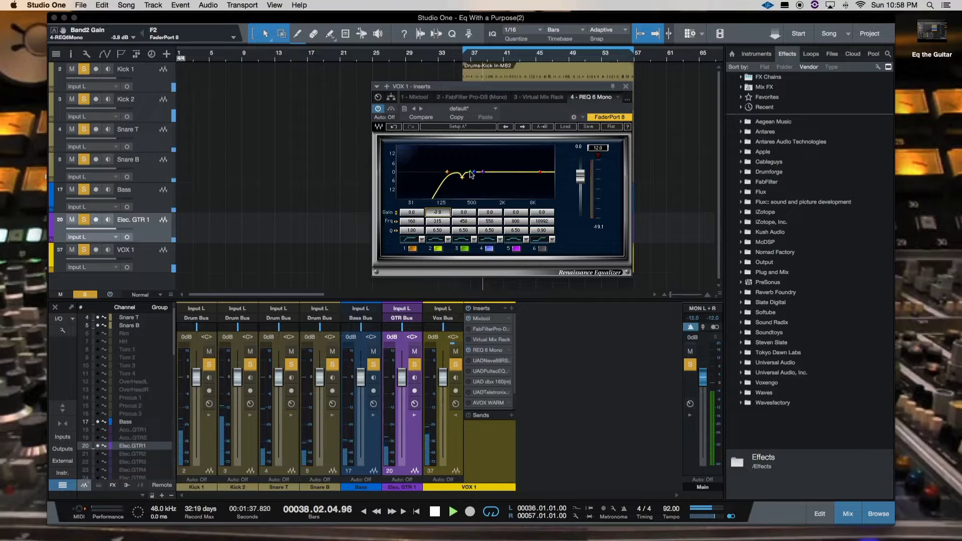
Sweep and cut REQ 6 band 3 to -4.3 dB at 484 Hz, and boost band 5 to 5.7 dB at 4271 Hz.
left_click_drag(474, 172, 471, 146)
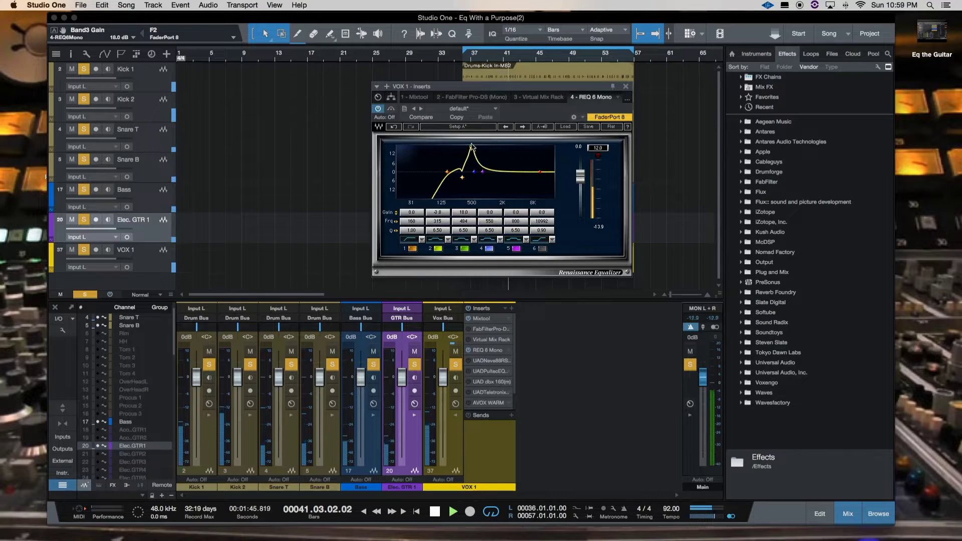
scroll(465, 216, "down", 10)
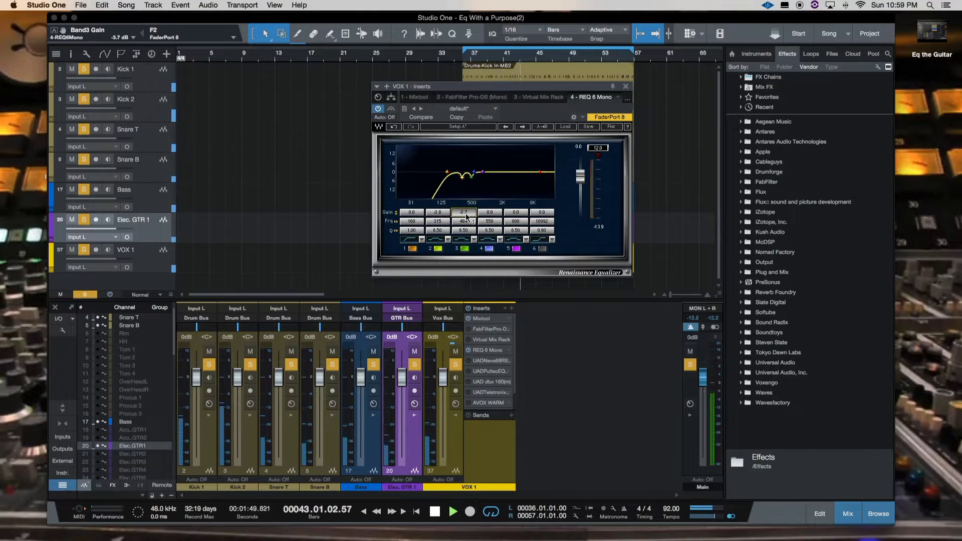
scroll(465, 216, "down", 1)
left_click_drag(484, 173, 519, 159)
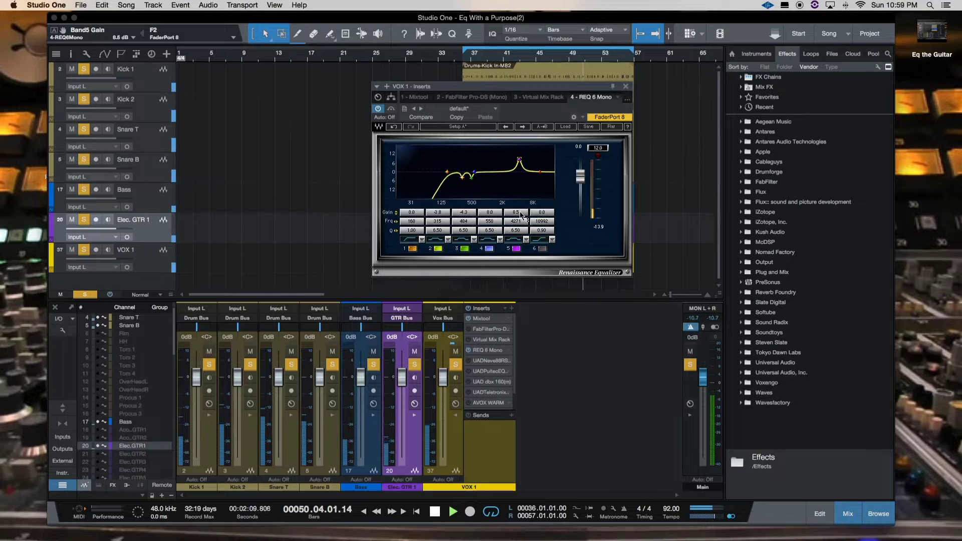
left_click_drag(520, 211, 520, 214)
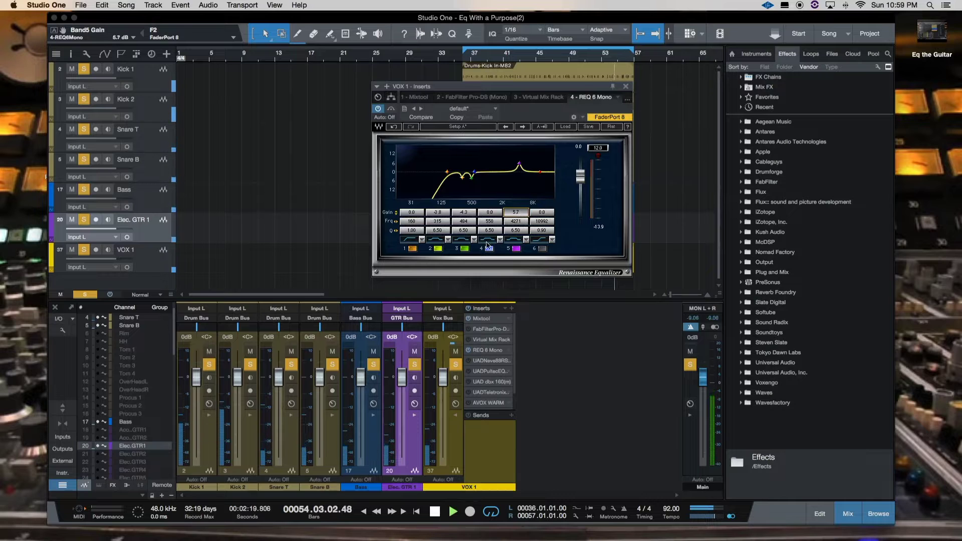
Open and enable the UAD Neve 88RS insert on VOX 1, setting LMF gain to -2.5 dB and HMF gain to -2.0 dB.
left_click(489, 350)
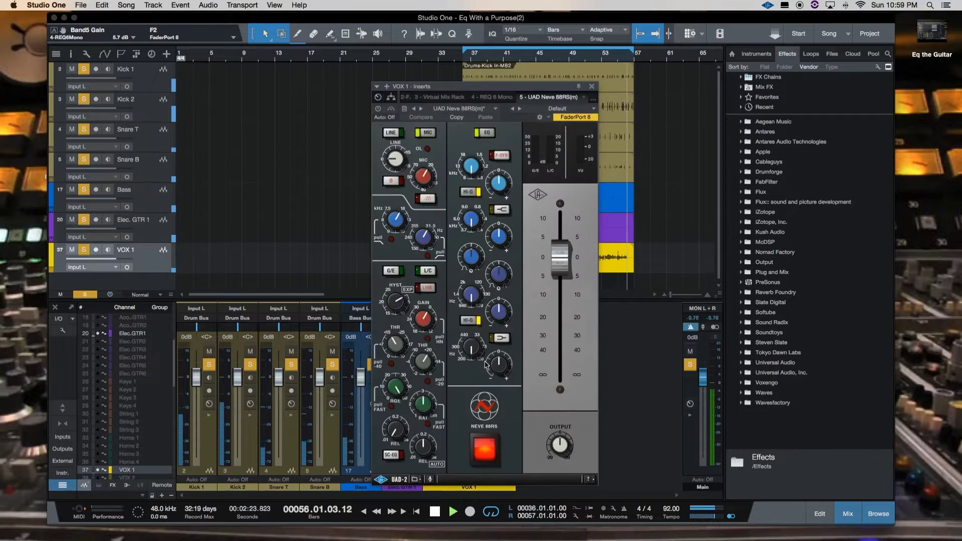
left_click(378, 109)
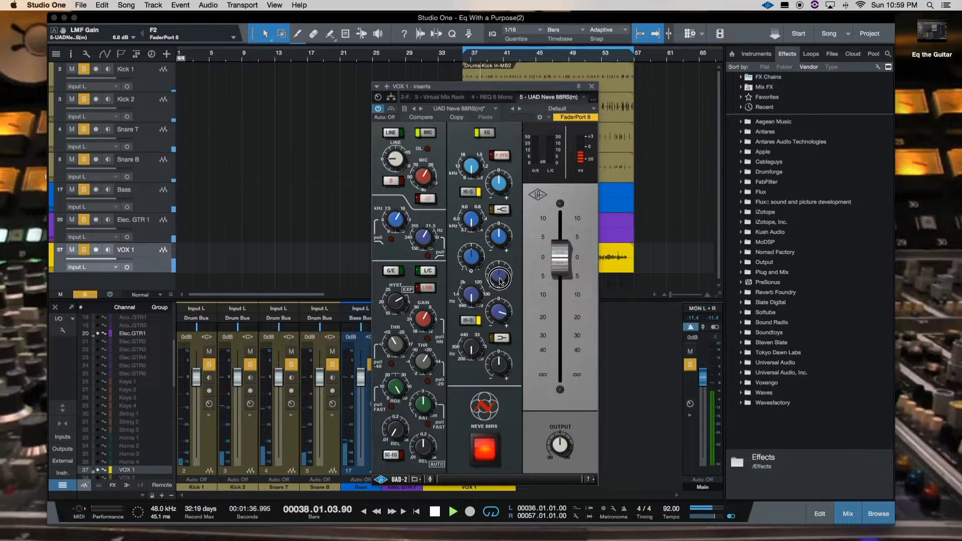
left_click_drag(472, 295, 497, 375)
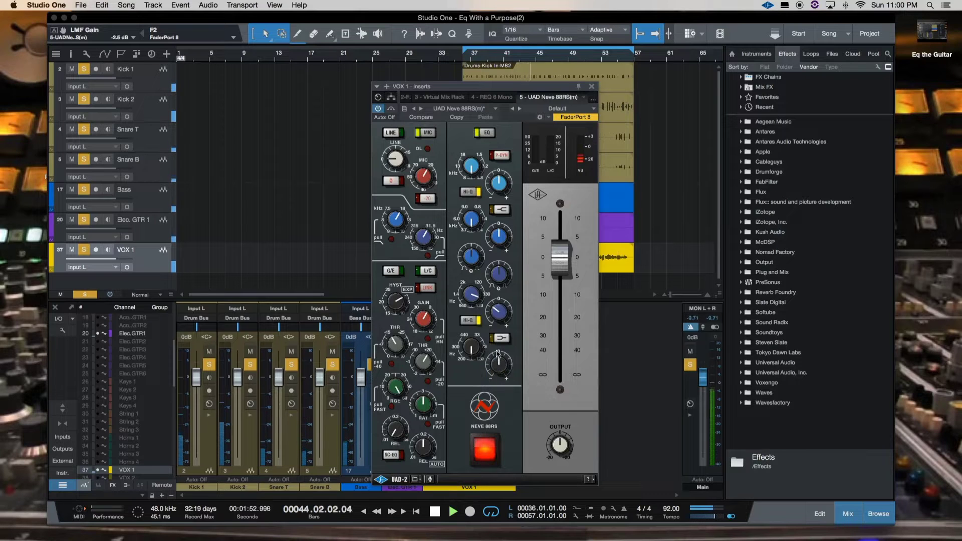
mouse_move(499, 279)
left_mouse_down()
mouse_move(500, 199)
mouse_move(473, 228)
mouse_move(471, 254)
mouse_move(470, 221)
mouse_move(474, 234)
mouse_move(499, 242)
mouse_move(498, 295)
left_mouse_up()
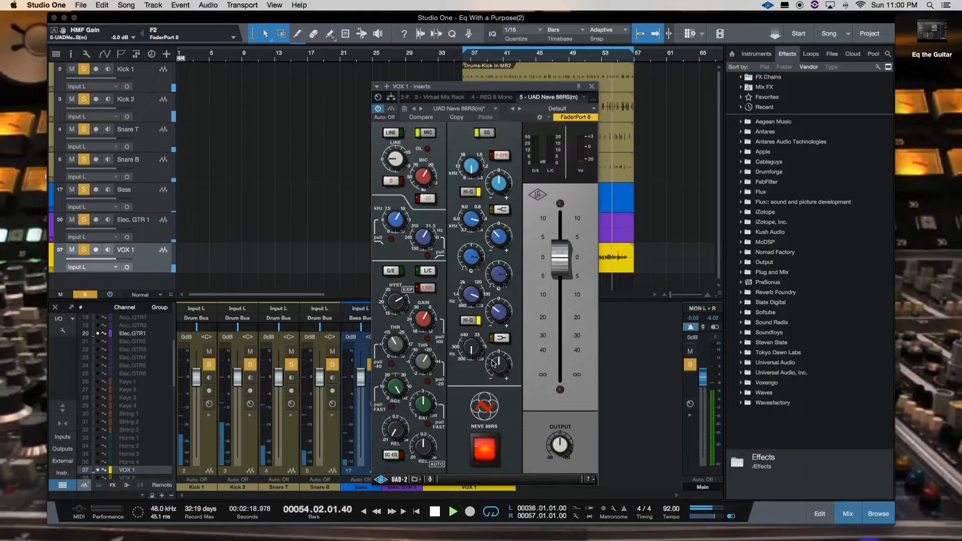
Sweep the Neve 88RS low-frequency band with a boost, and cut its LF gain to -4.1 dB.
left_click_drag(495, 365, 474, 311)
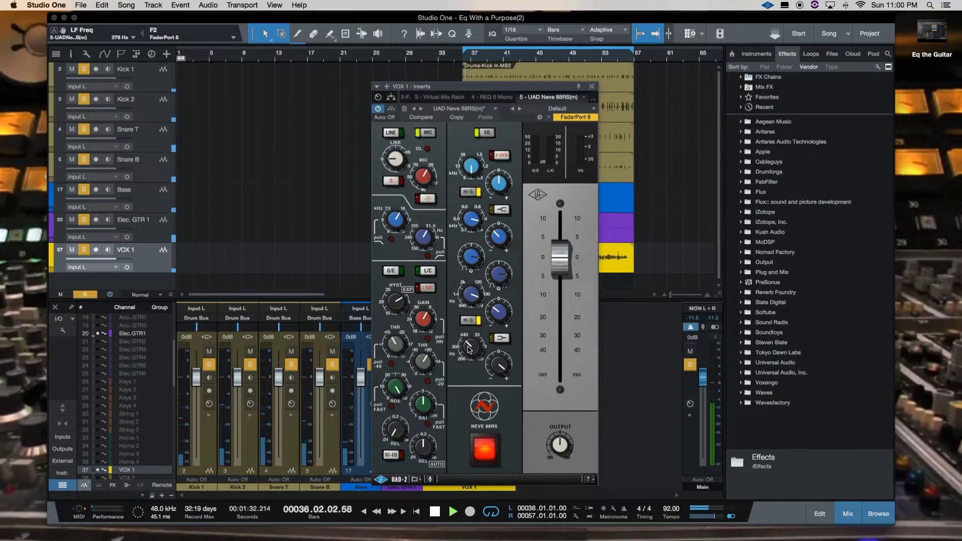
left_click_drag(469, 350, 499, 436)
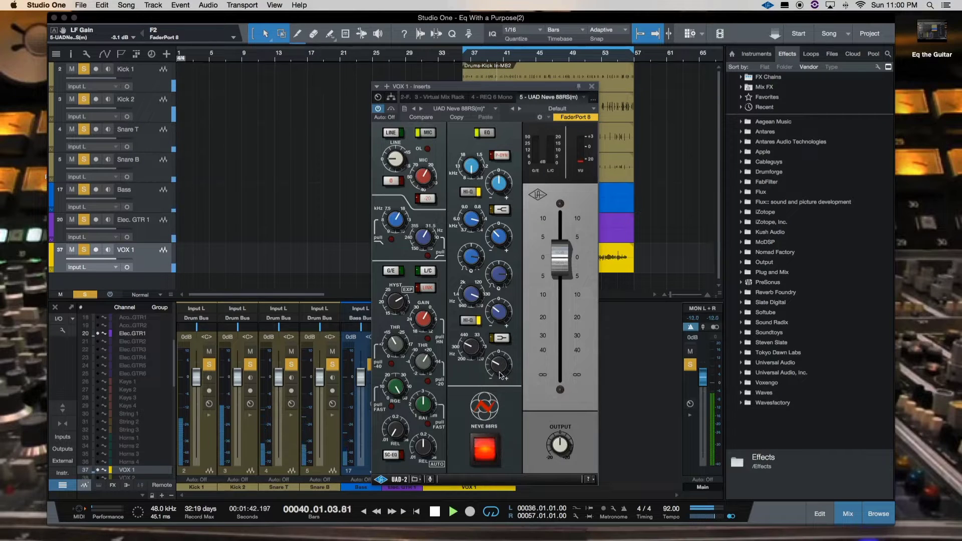
left_click_drag(498, 370, 498, 375)
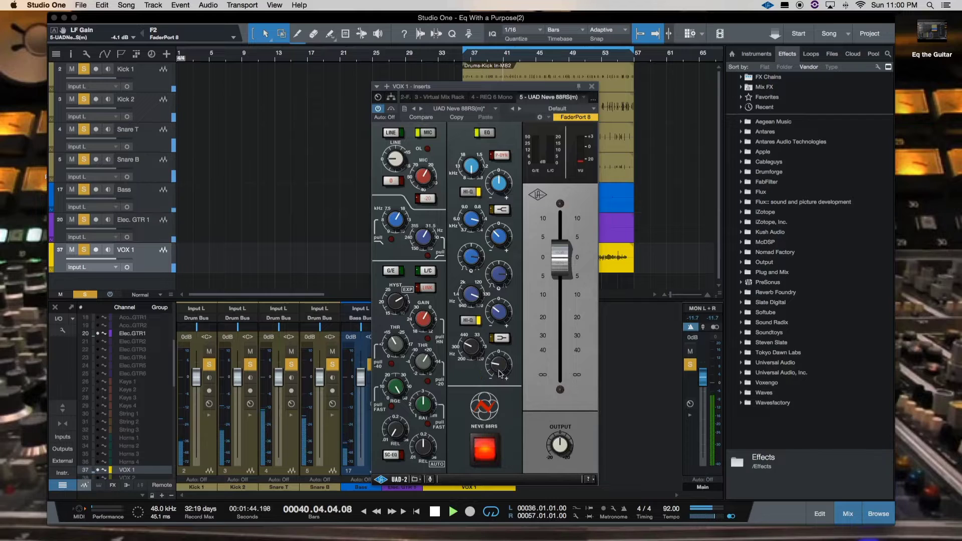
Set the Neve 88RS HF band to 10.7 kHz with 6.1 dB of gain, and lower the plug-in output to -4.8 dB.
left_click(471, 161)
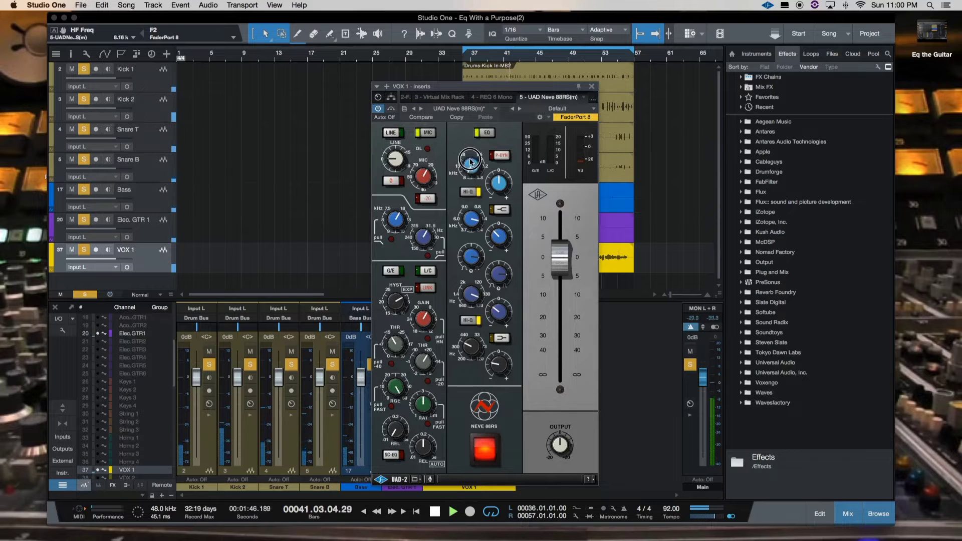
left_click_drag(471, 161, 470, 149)
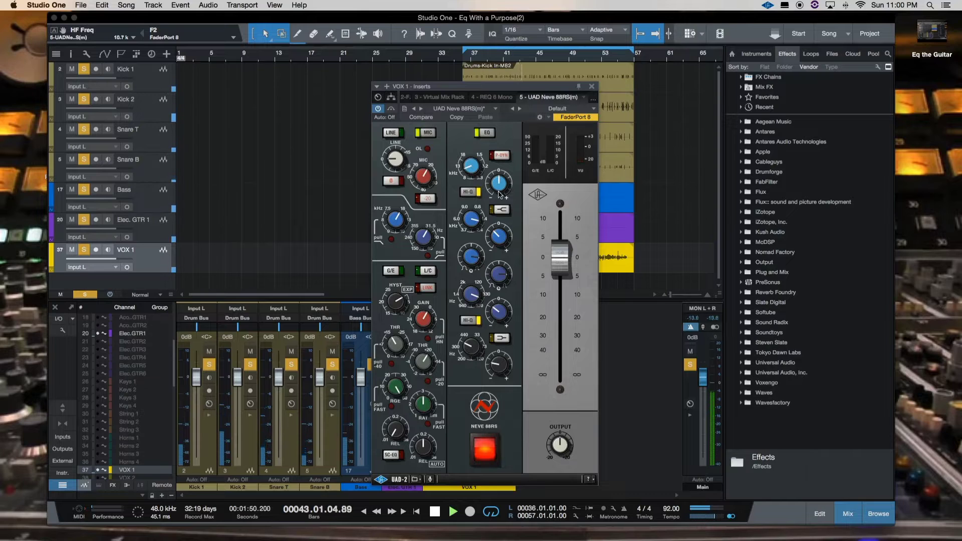
left_click_drag(499, 194, 500, 160)
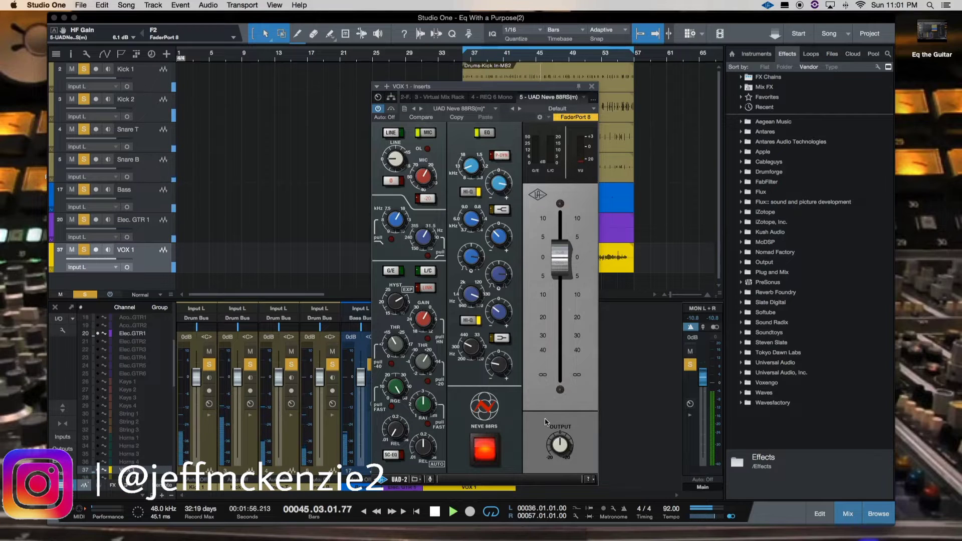
mouse_move(561, 444)
left_mouse_down()
mouse_move(563, 457)
mouse_move(559, 449)
left_mouse_up()
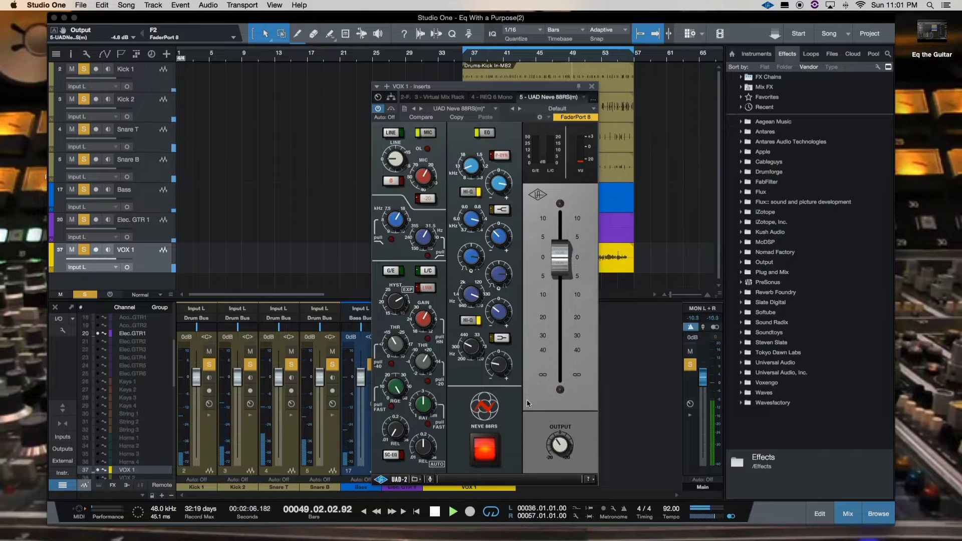
Switch to the UAD Pultec EQP-1A insert on VOX 1 and enable it.
left_click(593, 99)
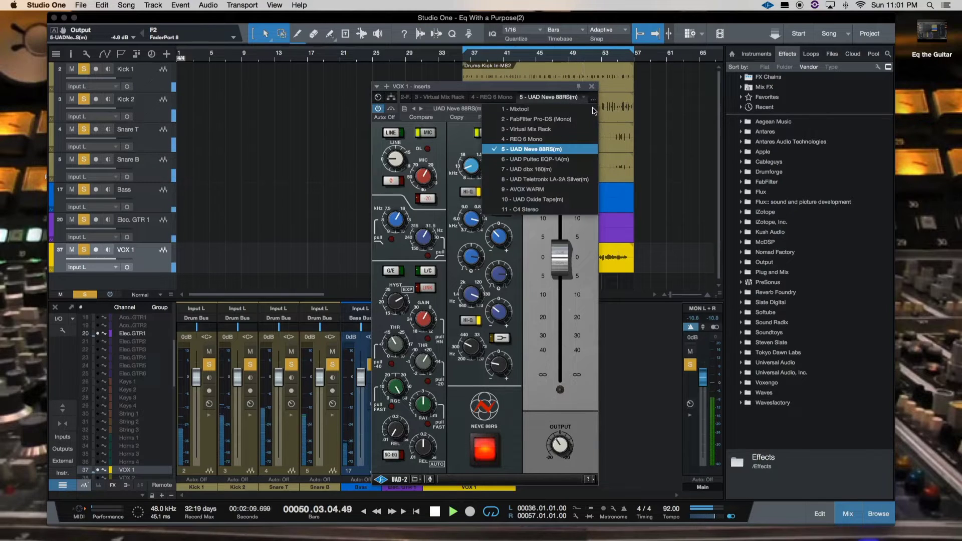
left_click(576, 159)
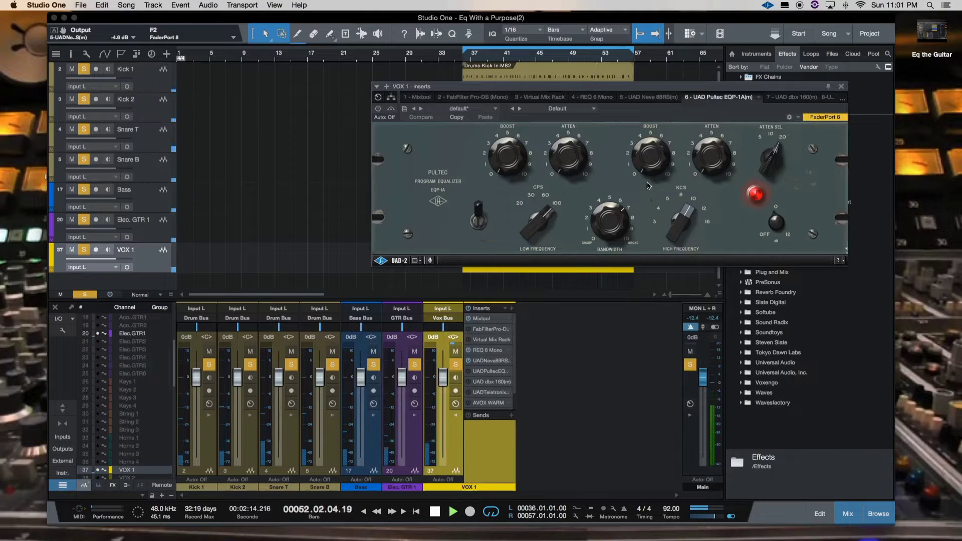
left_click(378, 108)
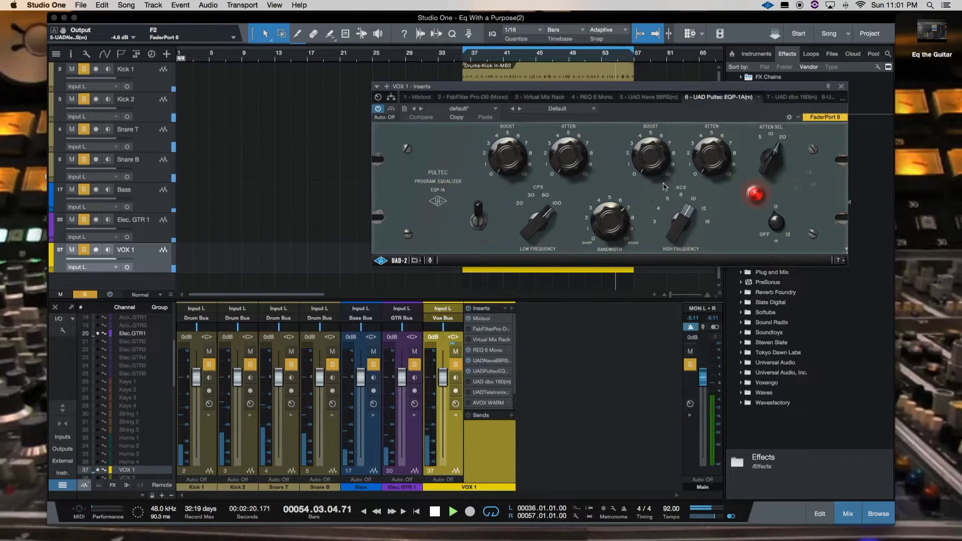
Set the Pultec EQP-1A HF Boost to 7.15 and LF Boost to 3.15, and adjust its LF attenuation.
left_click_drag(656, 170, 657, 100)
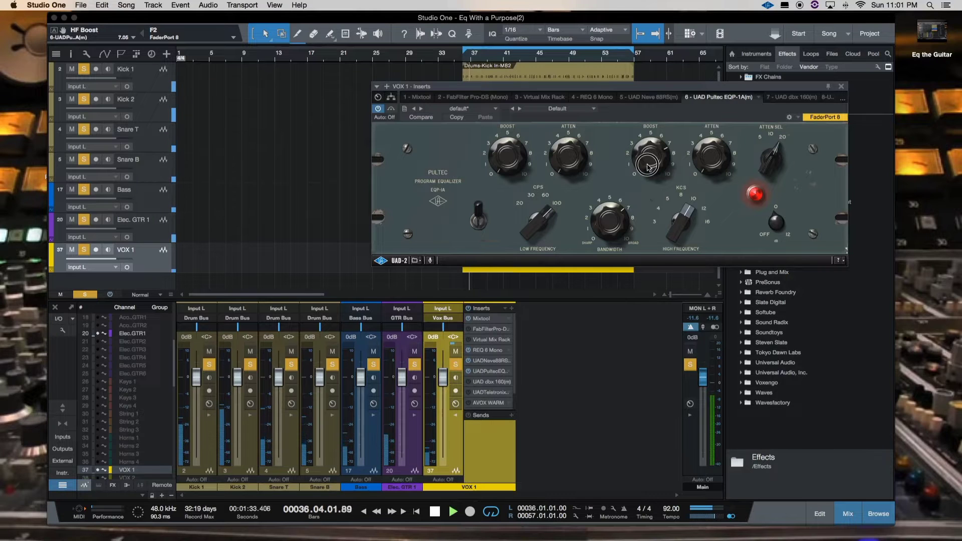
mouse_move(647, 166)
left_mouse_down()
mouse_move(647, 154)
mouse_move(647, 165)
left_mouse_up()
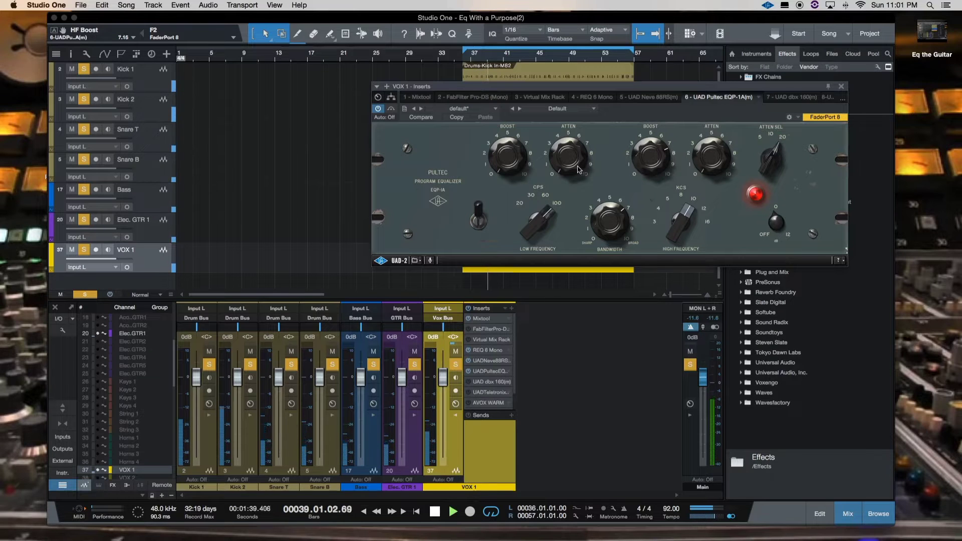
left_click_drag(575, 159, 564, 179)
left_click_drag(507, 166, 498, 128)
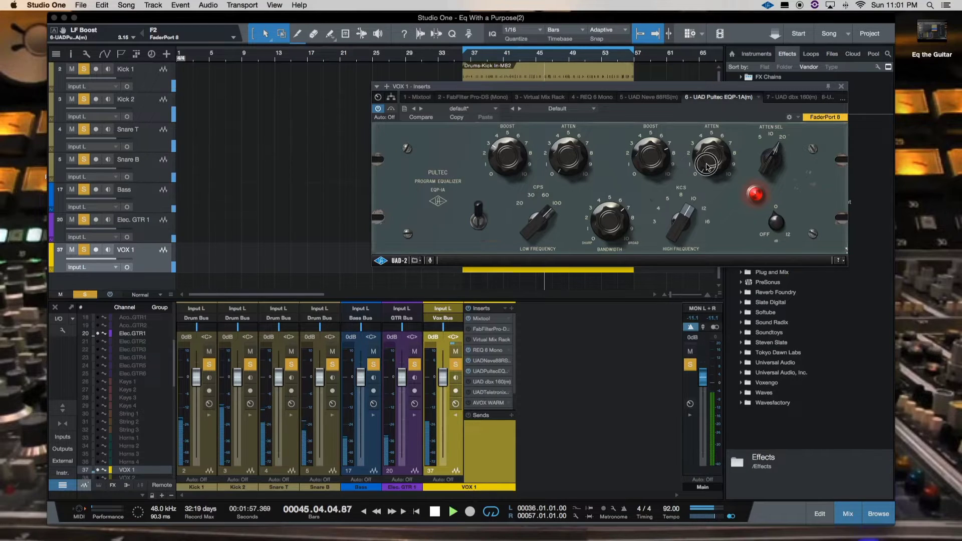
Set the Pultec's HF attenuation to about 1.6, the high frequency to 12 KCS and the LF Boost to 3.00.
left_click_drag(706, 156, 705, 129)
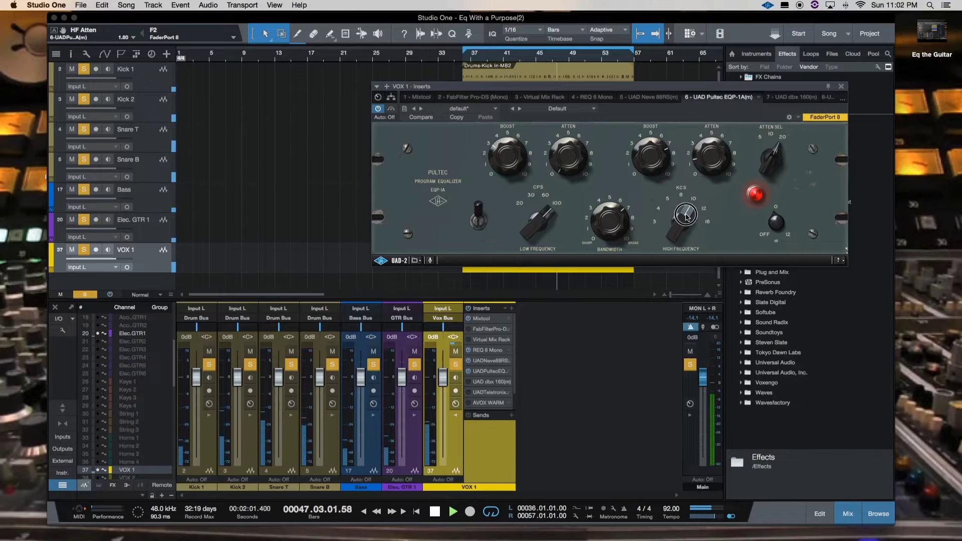
left_click_drag(687, 214, 658, 172)
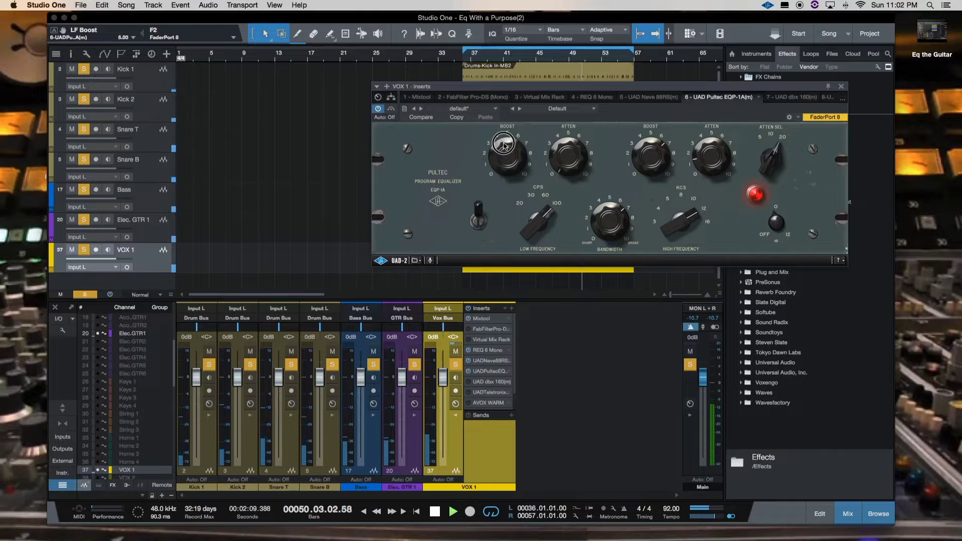
mouse_move(503, 140)
left_mouse_down()
mouse_move(504, 165)
mouse_move(503, 115)
mouse_move(503, 136)
left_mouse_up()
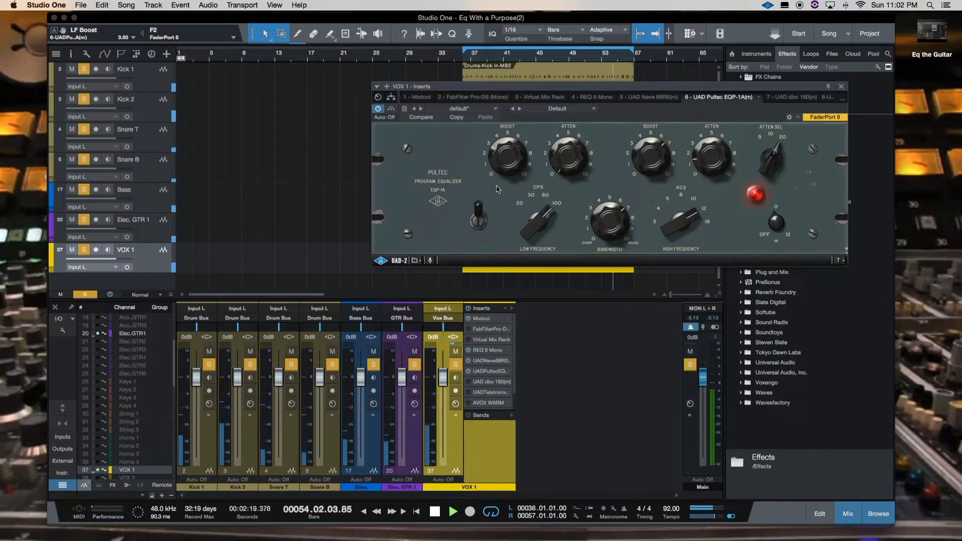
Reopen the UAD Neve 88RS insert on VOX 1, lower its output to -6.4 dB, and close the plug-in window.
double_click(490, 361)
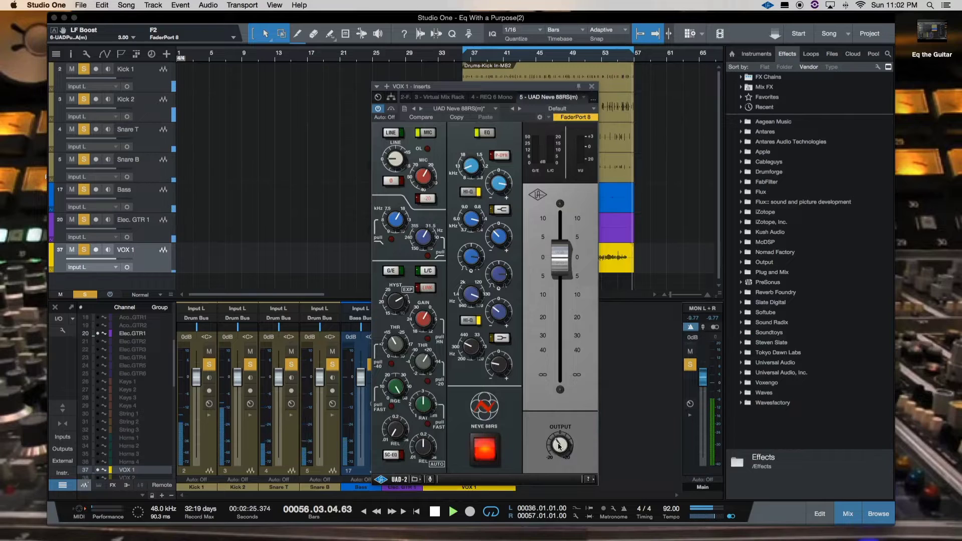
left_click_drag(559, 446, 558, 450)
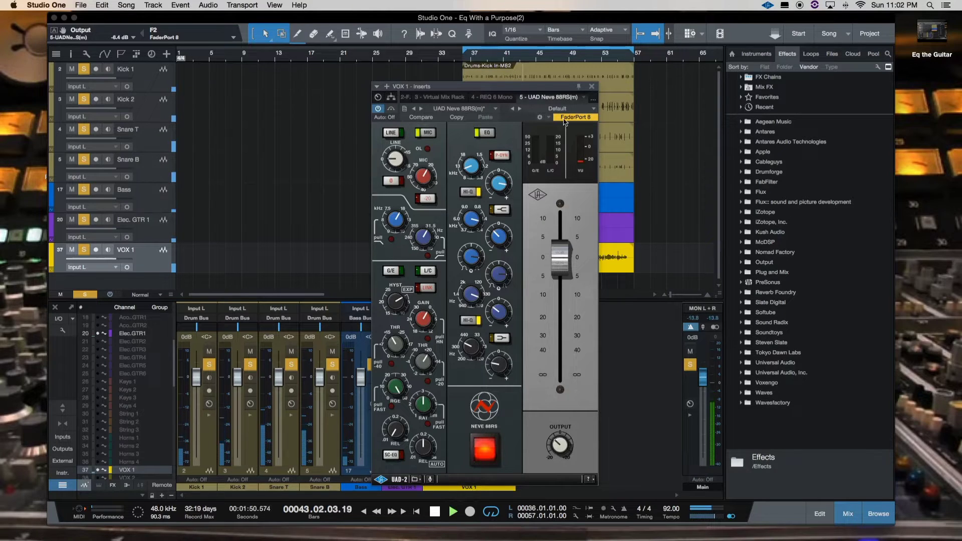
left_click(592, 86)
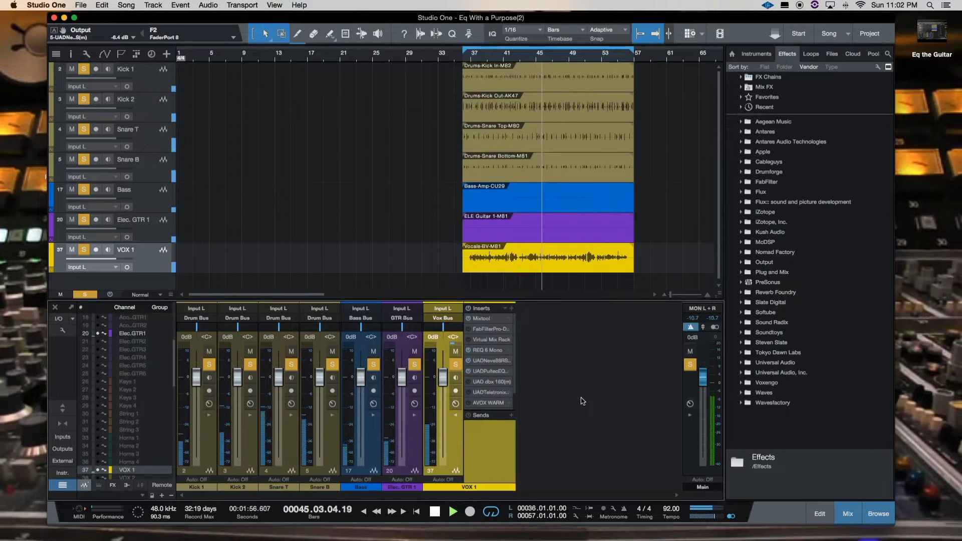
Stop playback and return the playhead to the loop start at bar 36.
key("space")
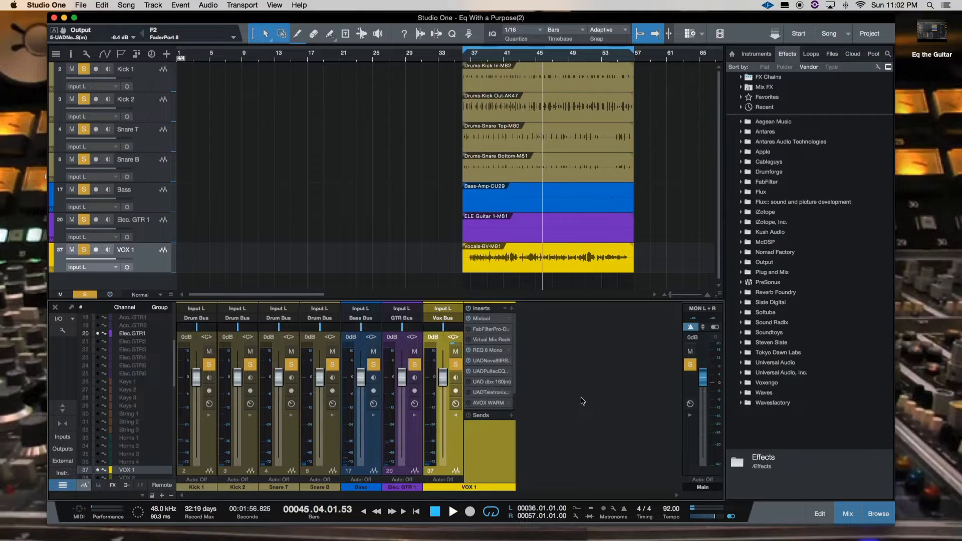
key("KP_Subtract")
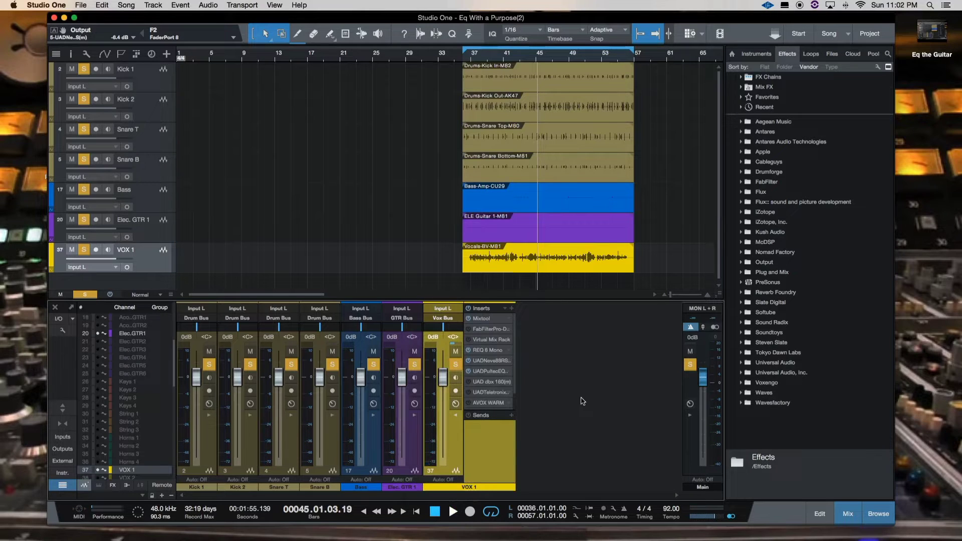
left_click(464, 59)
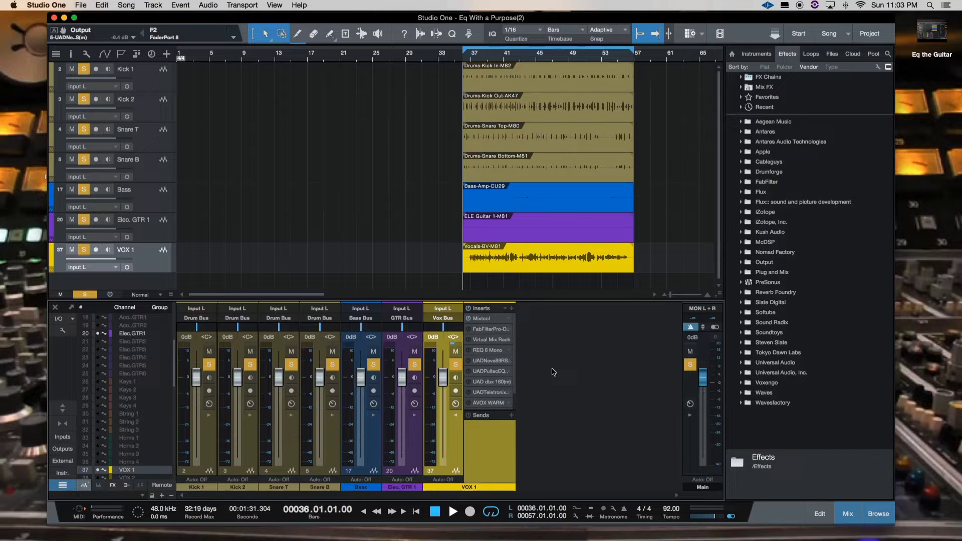
Review the settings of the REQ 6, UAD Neve 88RS and UAD Pultec EQP-1A inserts on VOX 1.
double_click(485, 350)
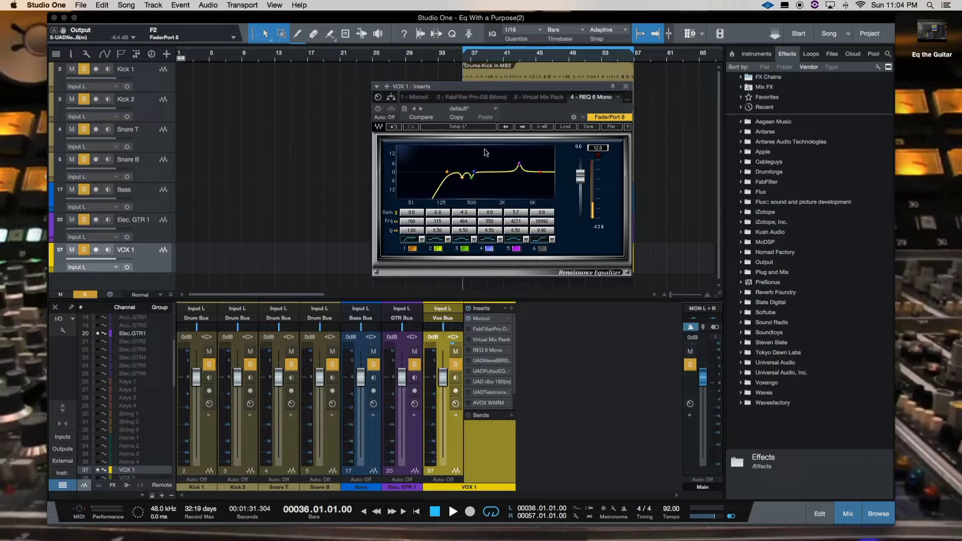
left_click(627, 100)
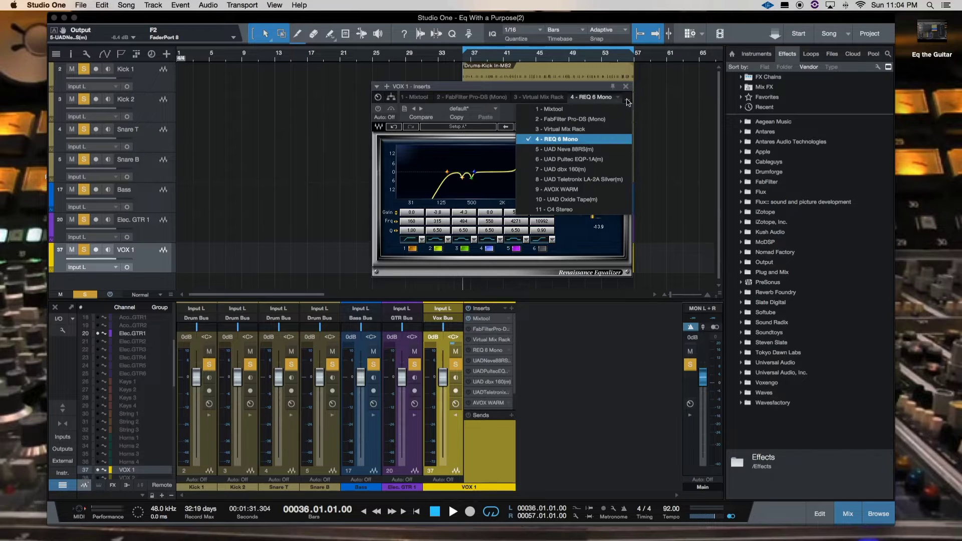
left_click(600, 150)
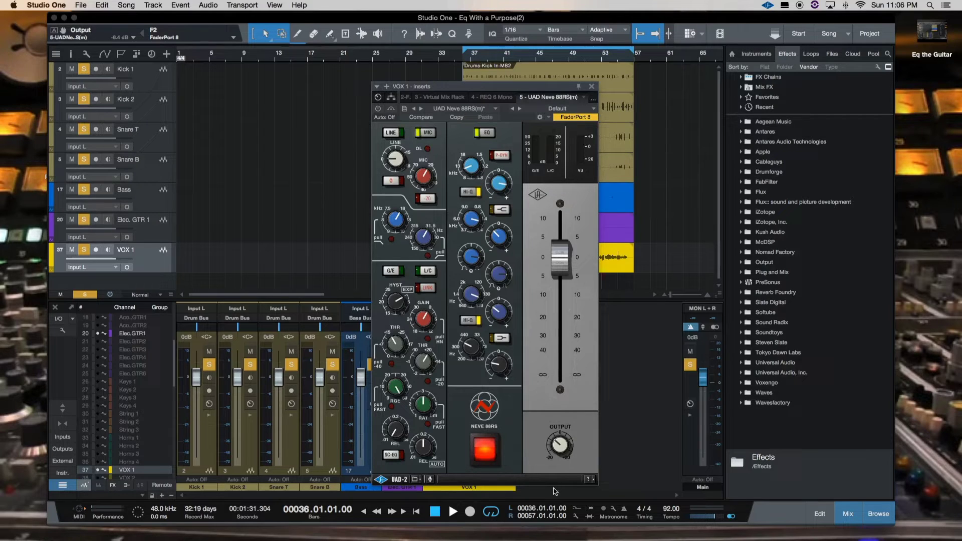
left_click(594, 100)
left_click(570, 161)
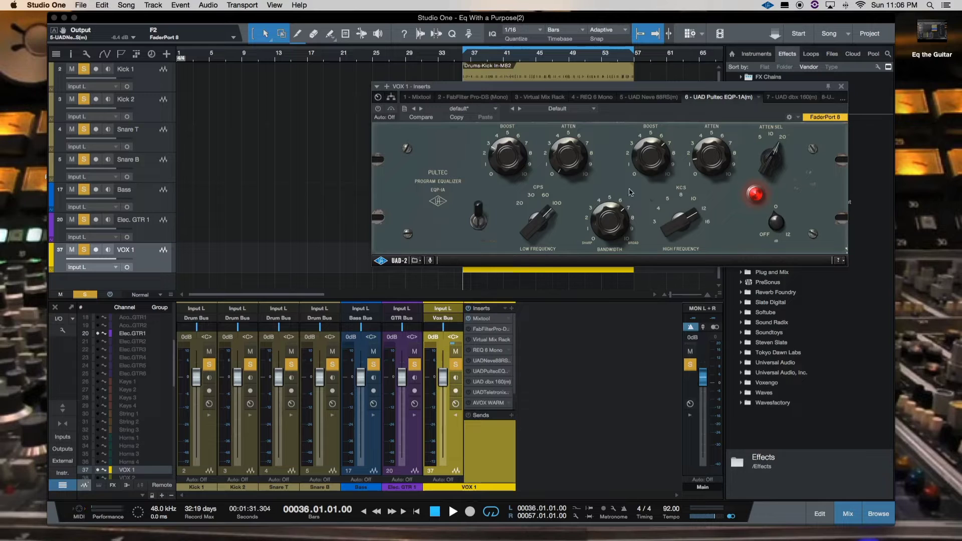
left_click(842, 87)
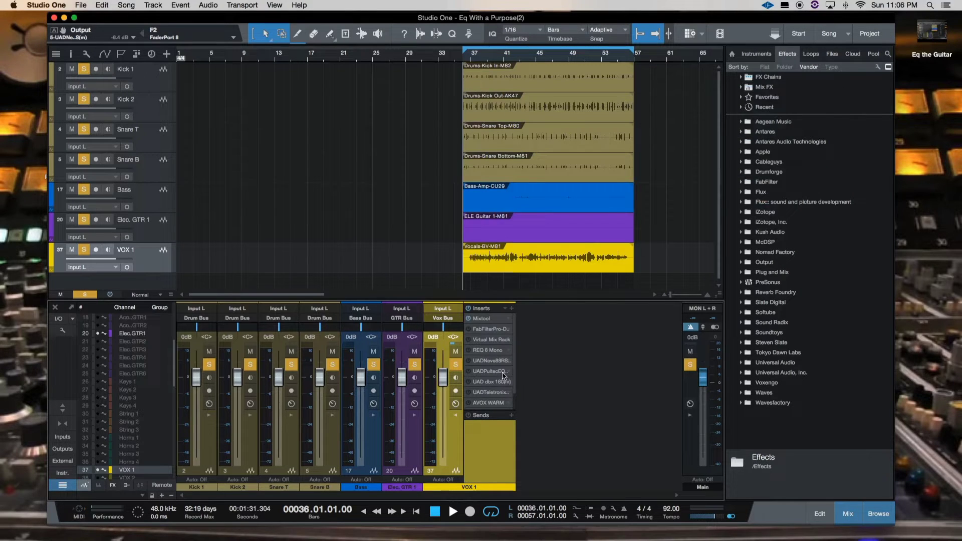
Play back the soloed mix from bar 36 to audition the VOX 1 EQ, and stop playback.
left_click(452, 511)
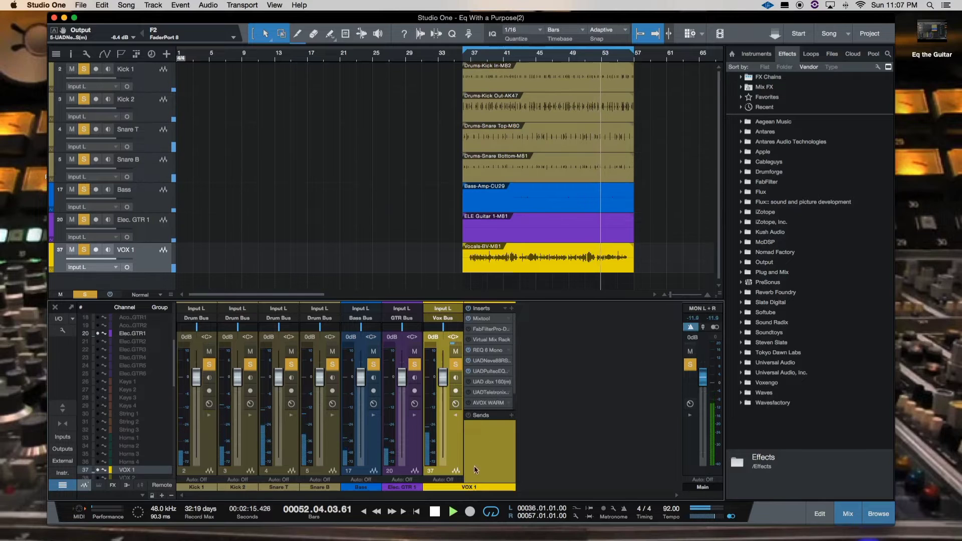
left_click(435, 512)
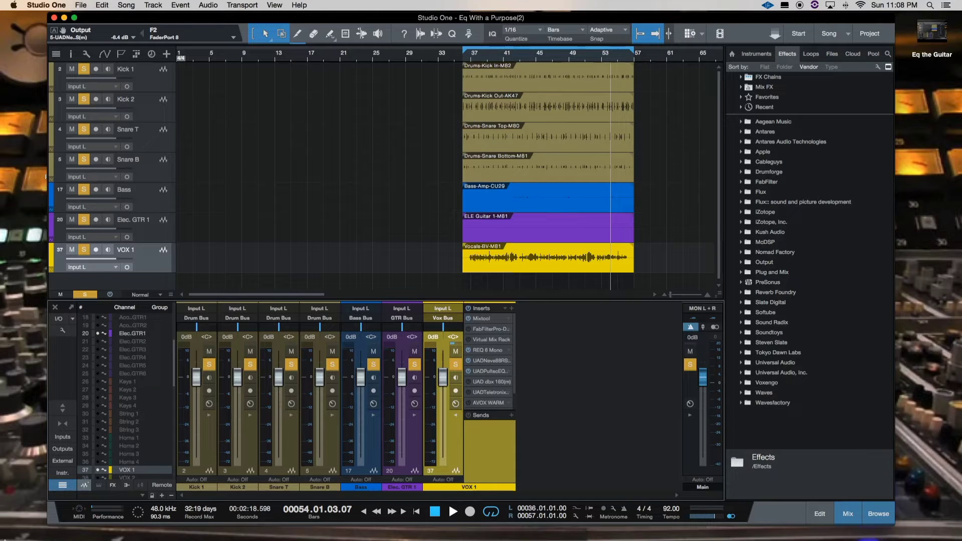
Move the Studio One window aside, open the Frequency Chart image from the desktop in Preview, and move the Studio One window back.
mouse_move(16, 505)
left_click_drag(809, 16, 747, 20)
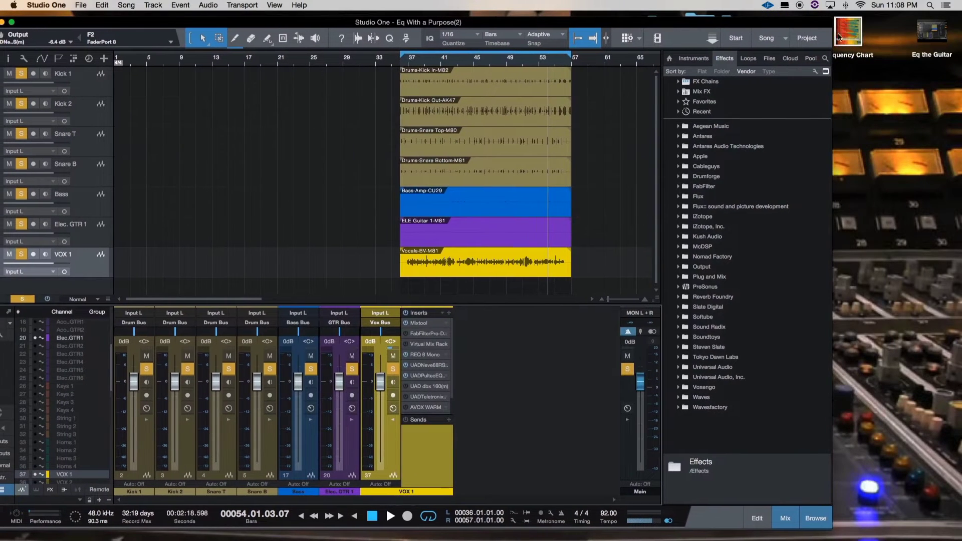
left_click(852, 36)
double_click(852, 36)
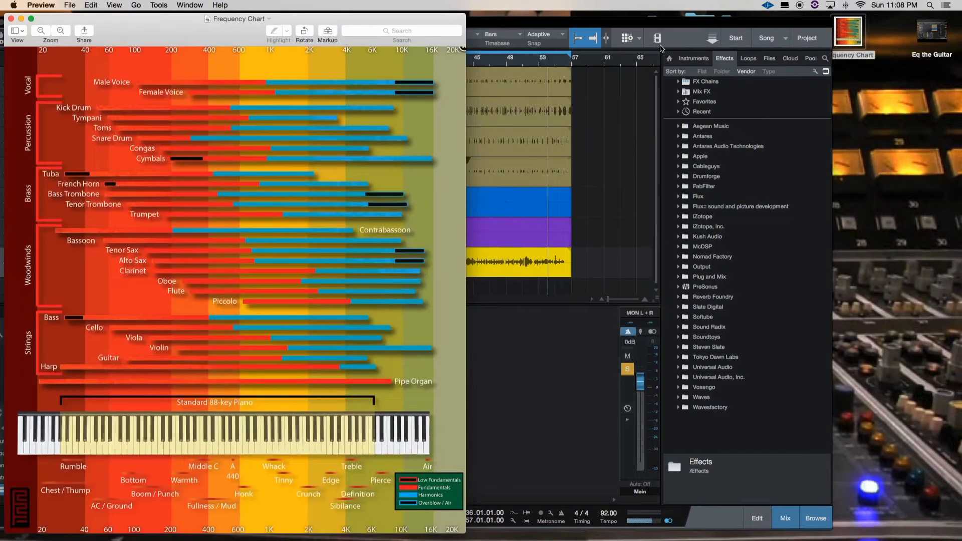
left_click_drag(606, 26, 659, 20)
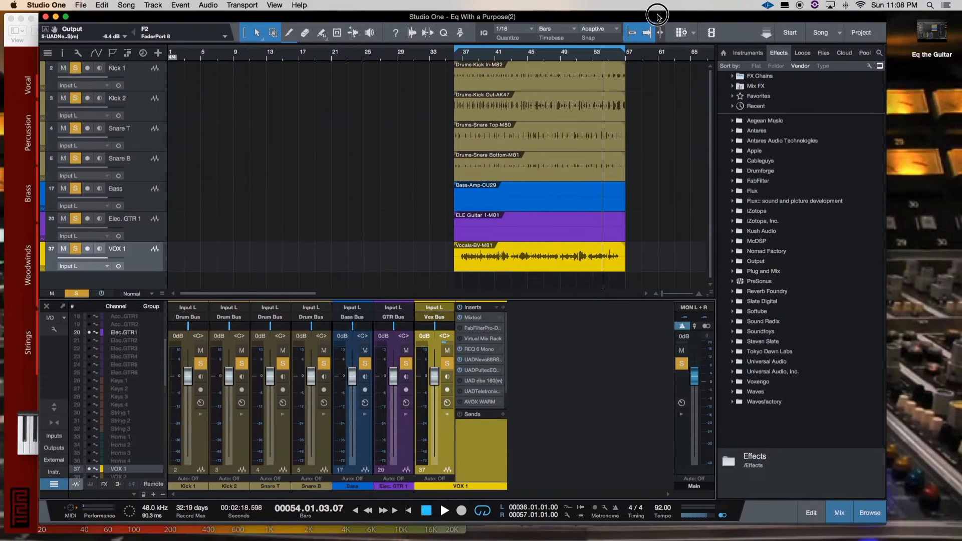
Bring the Frequency Chart forward to examine the instrument frequency ranges, close it, and switch back to Studio One.
left_click(23, 139)
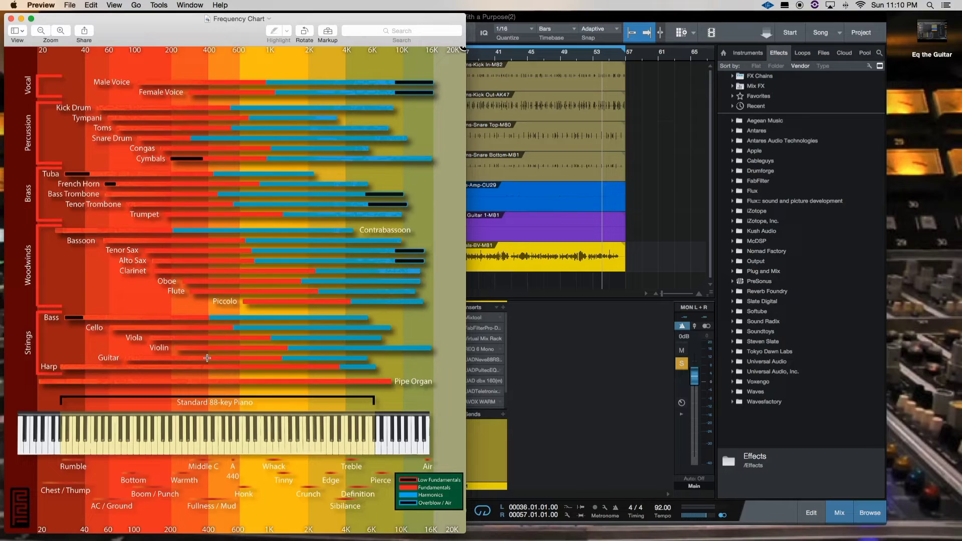
left_click(11, 19)
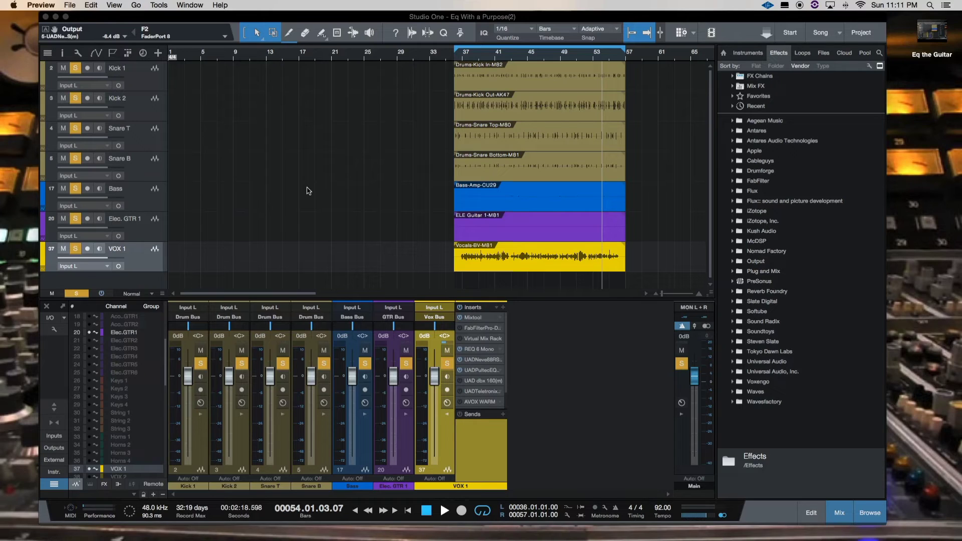
left_click(308, 191)
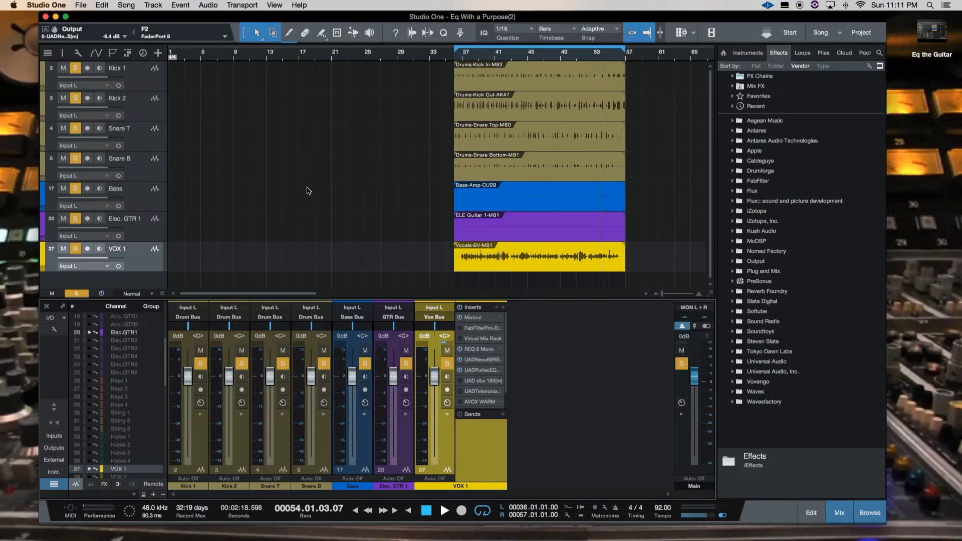